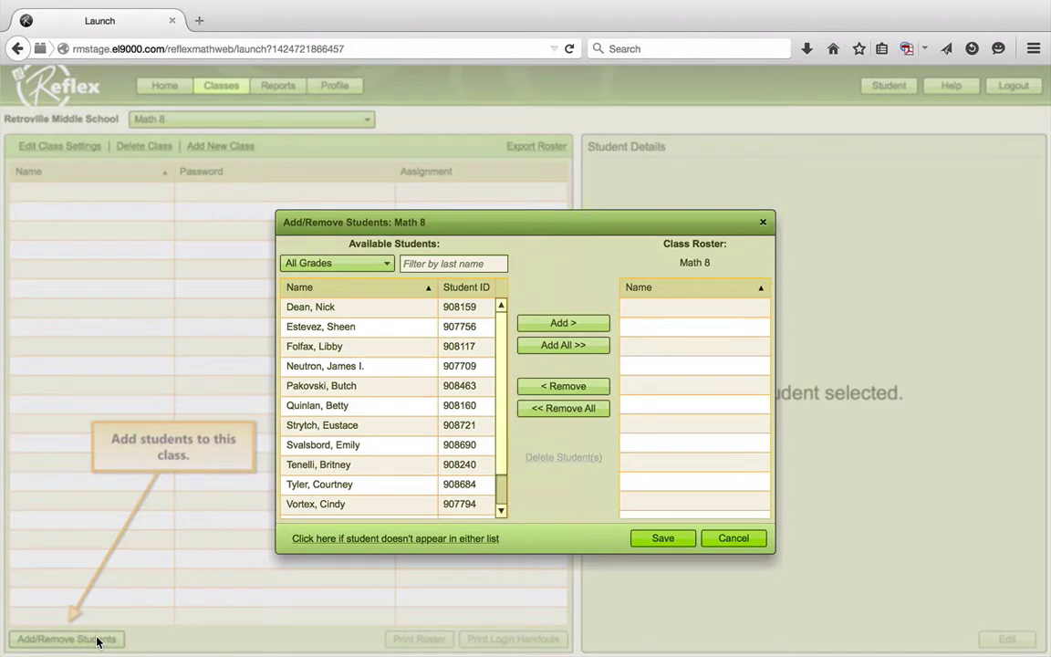
# Check the available students for Math 8 and start adding unlisted students by importing a group from a CSV file
pyautogui.click(399, 366)
pyautogui.scroll(-1, 413, 363)
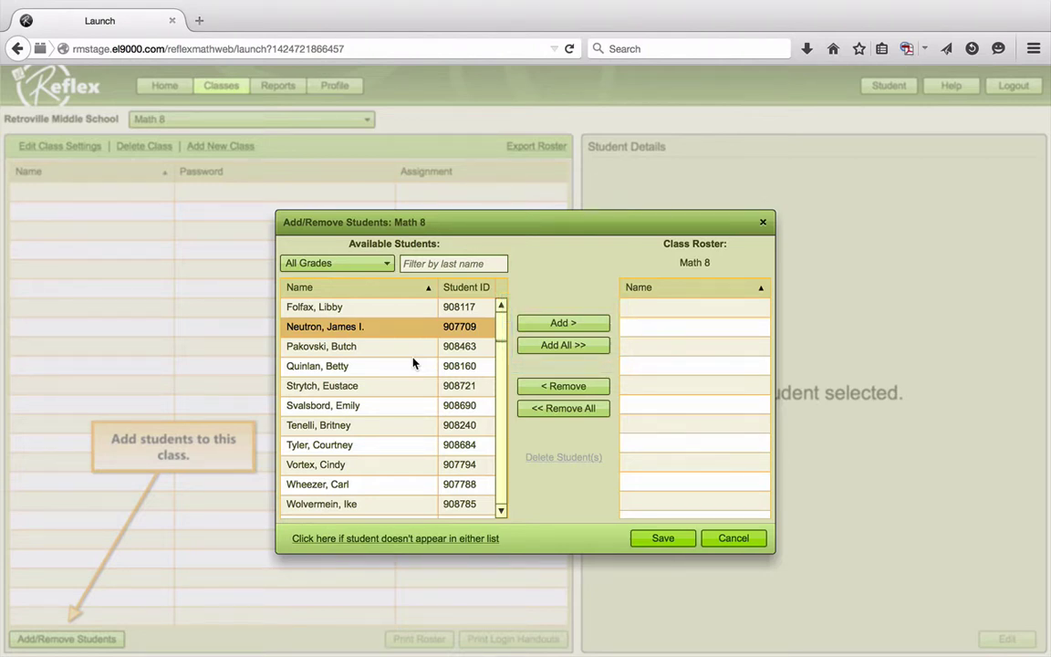
pyautogui.scroll(1, 413, 363)
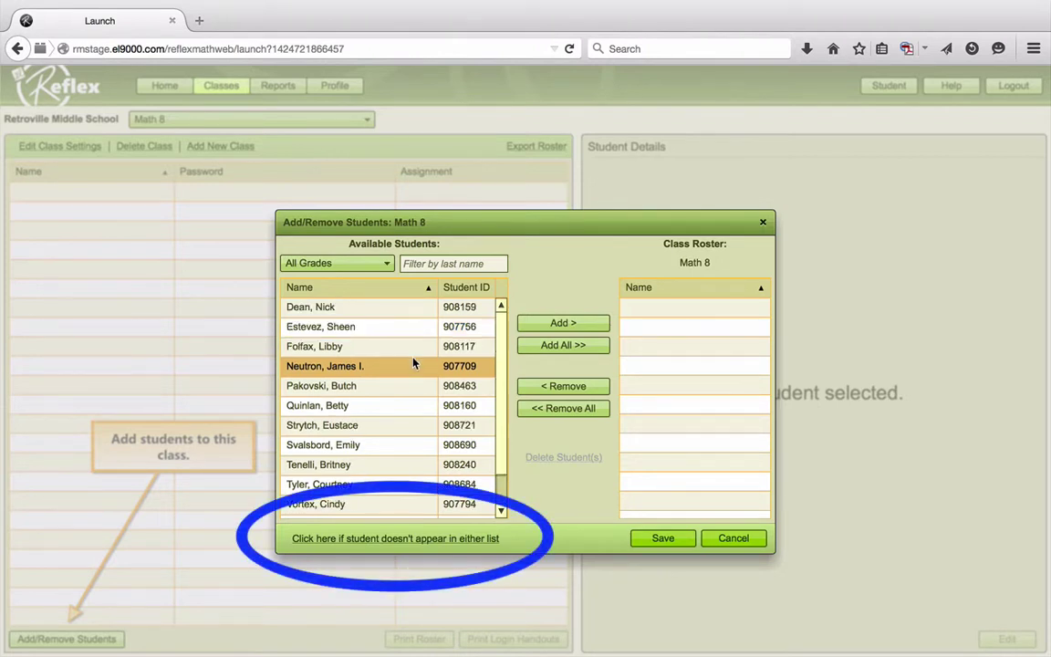
pyautogui.click(434, 538)
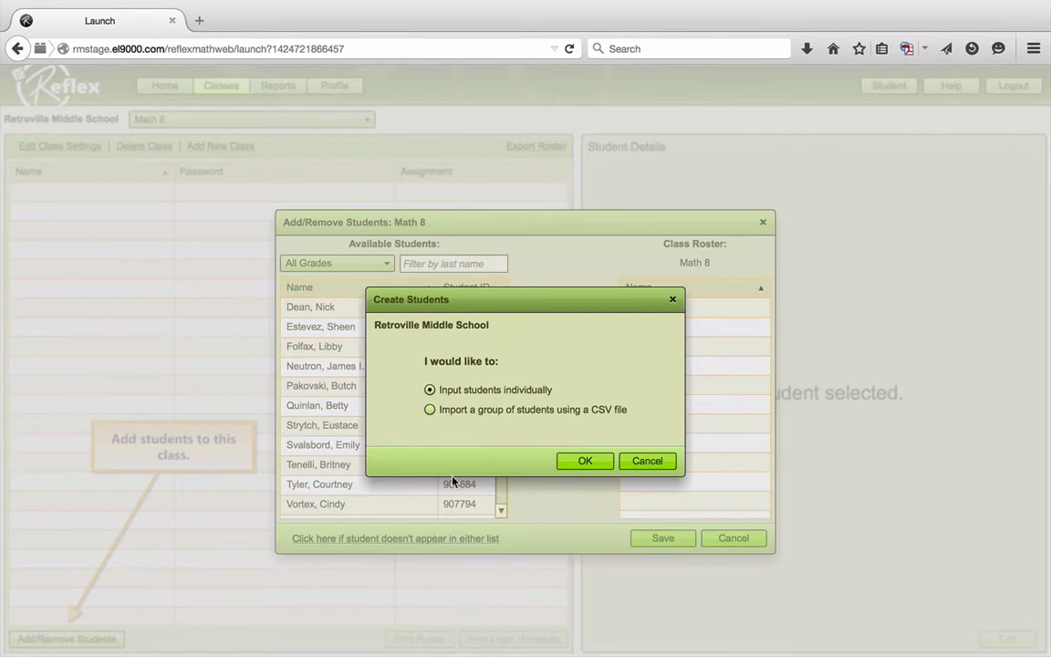
pyautogui.click(430, 409)
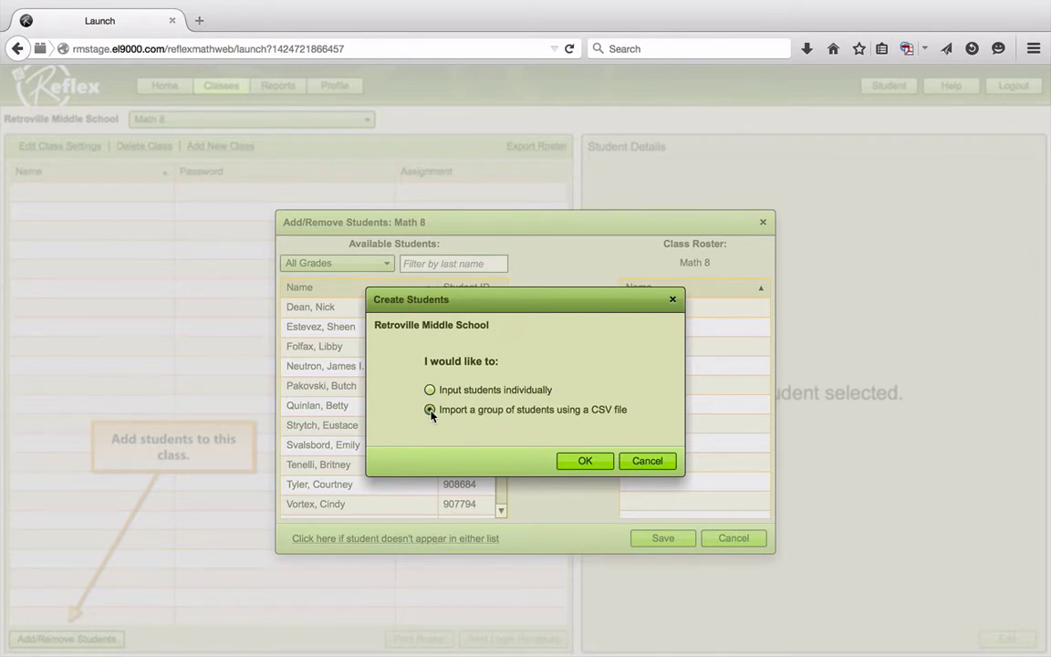
pyautogui.click(585, 460)
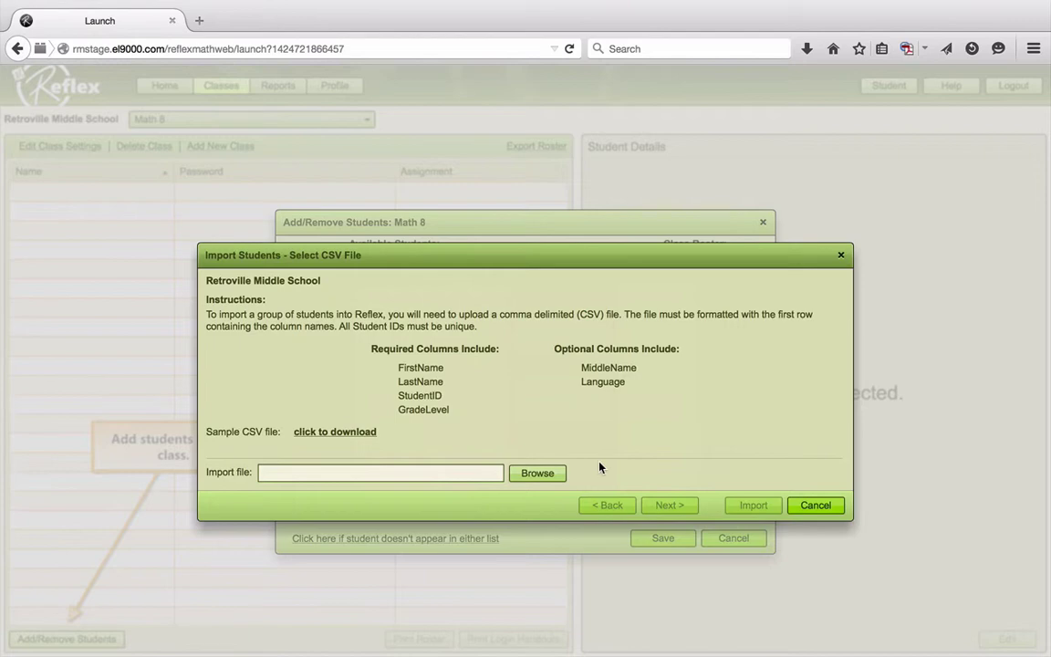
# Choose the Class1 CSV file from the Desktop as the import file and load its student data for review
pyautogui.click(551, 479)
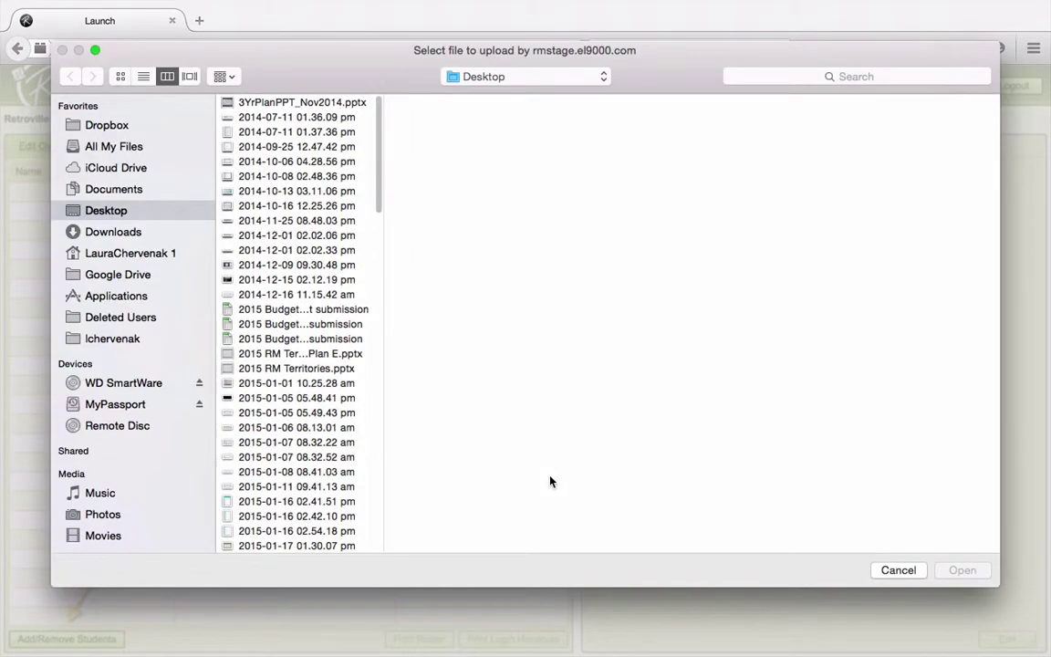
pyautogui.scroll(-10, 274, 447)
pyautogui.scroll(5, 274, 447)
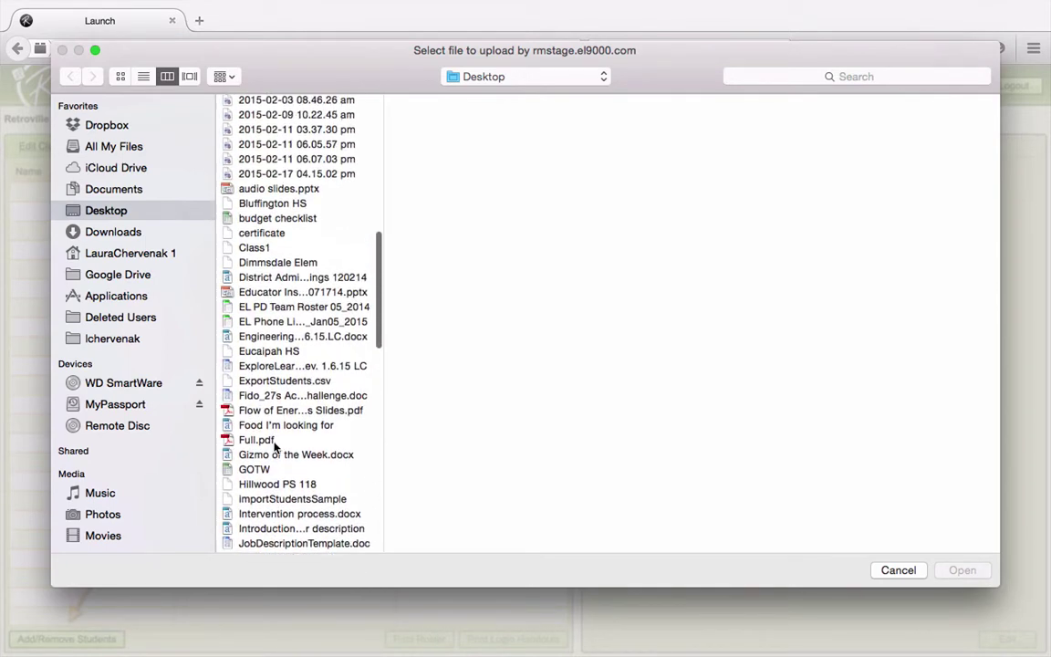
pyautogui.click(254, 369)
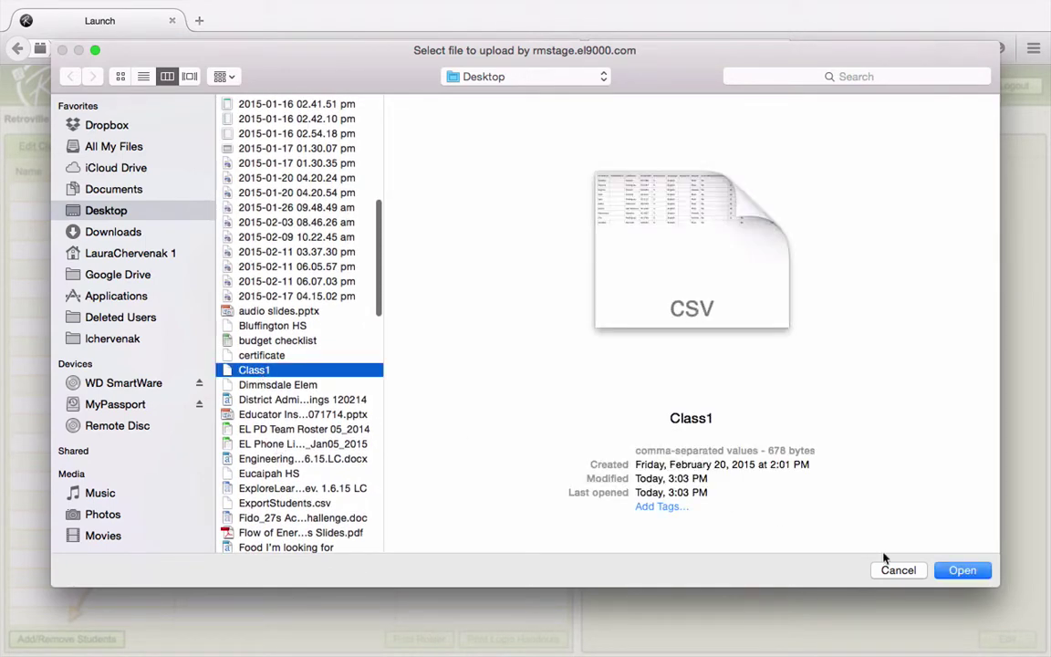
pyautogui.click(957, 570)
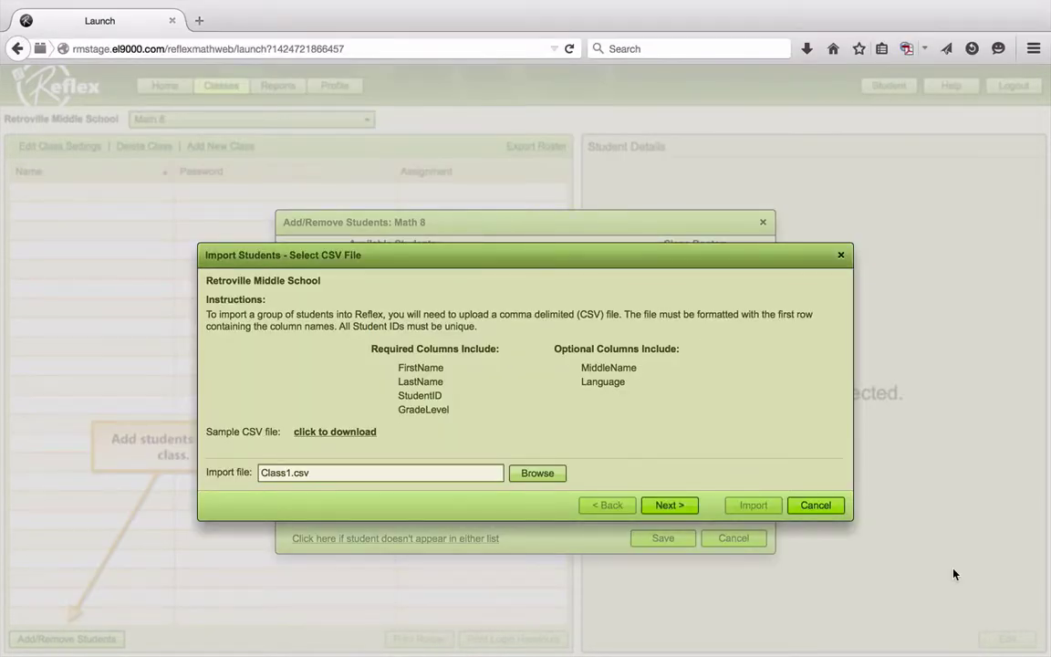
pyautogui.click(669, 506)
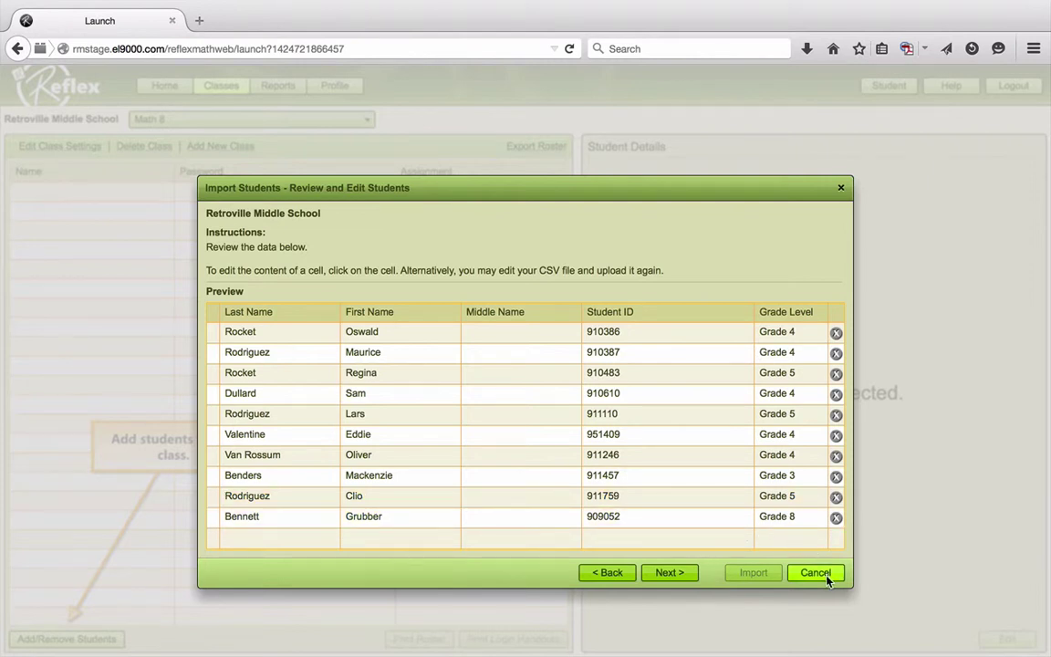
# Accept the reviewed student data and approve the transfer of the flagged account from Townsville Middle School
pyautogui.click(653, 573)
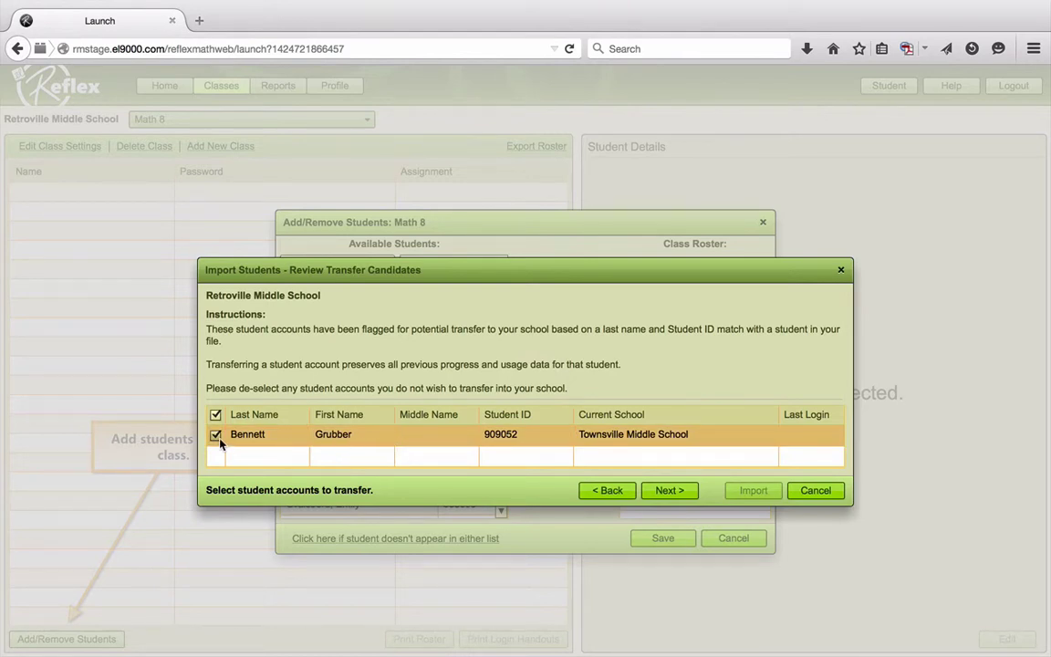
pyautogui.click(668, 491)
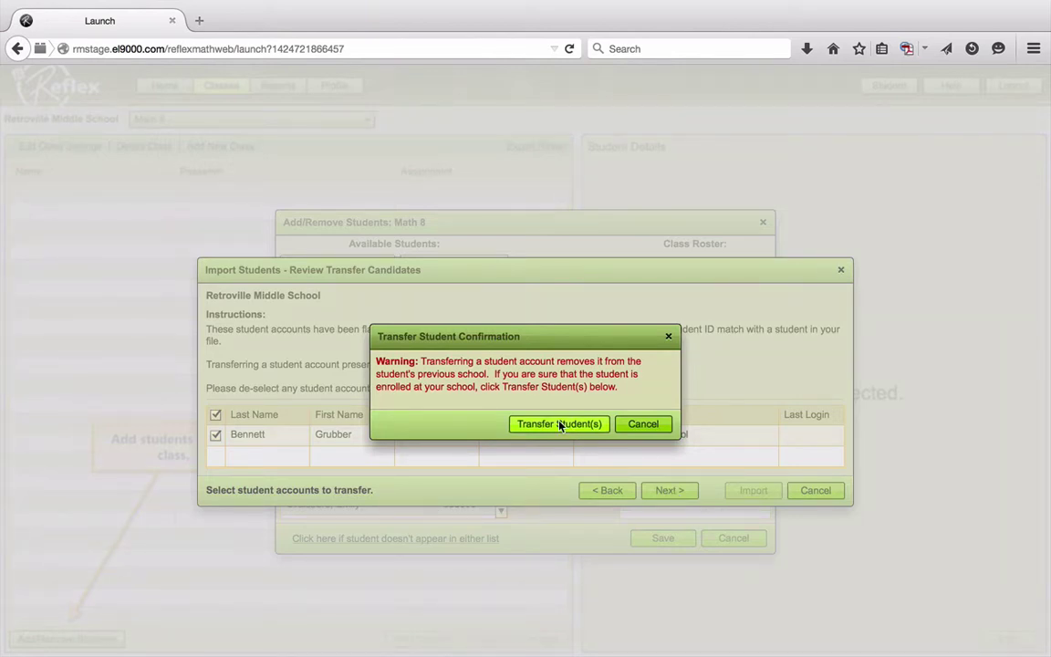
pyautogui.click(561, 425)
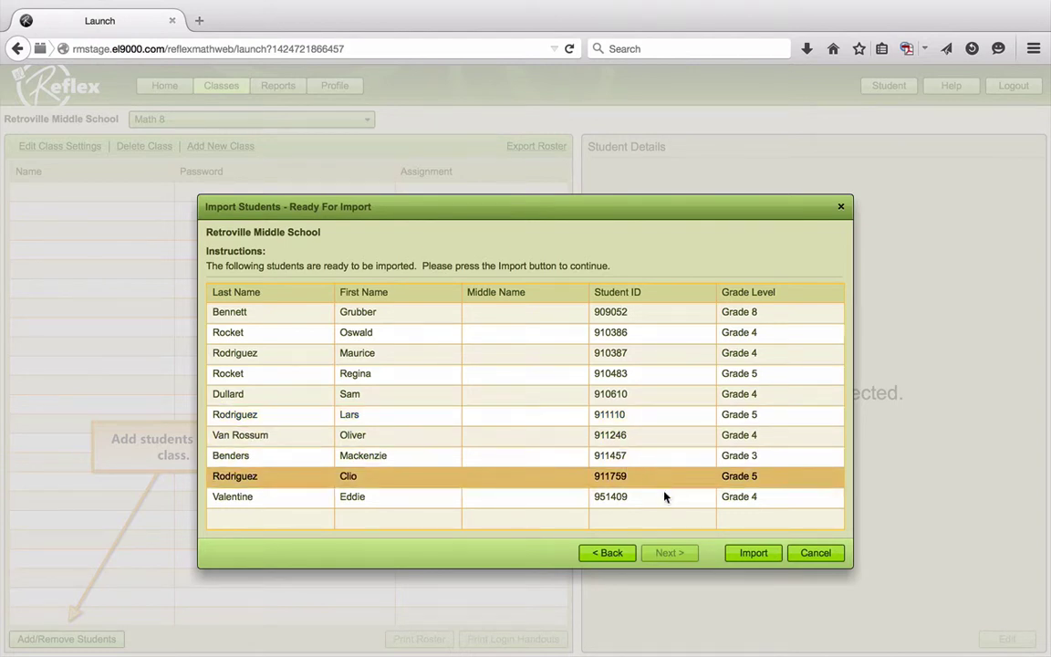
# Import the prepared students into Retroville Middle School and save the Math 8 class roster
pyautogui.click(753, 554)
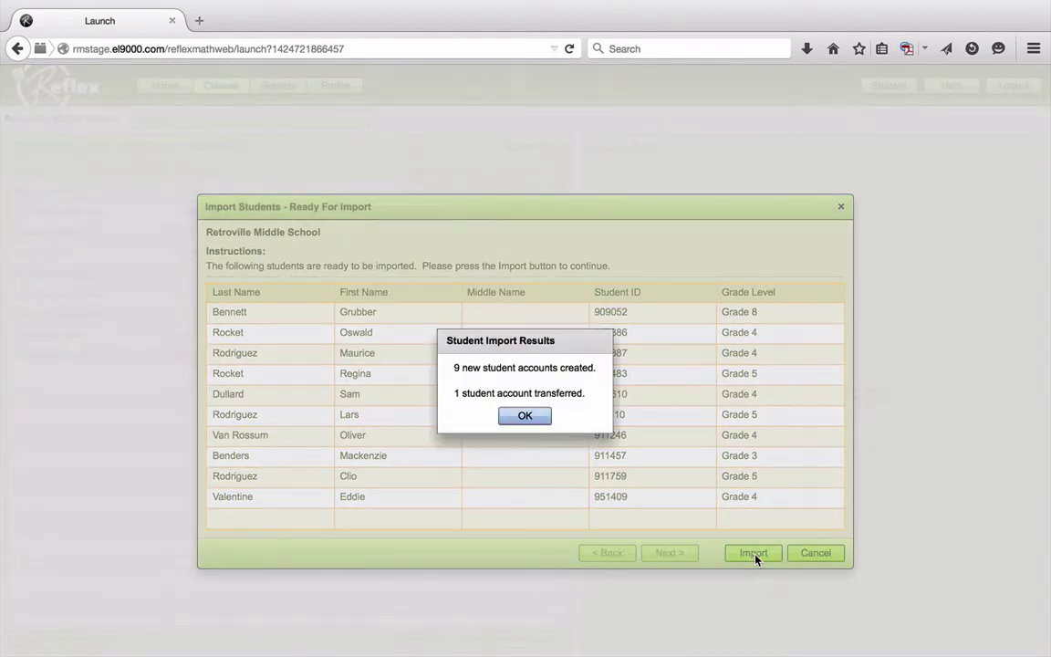
pyautogui.click(525, 416)
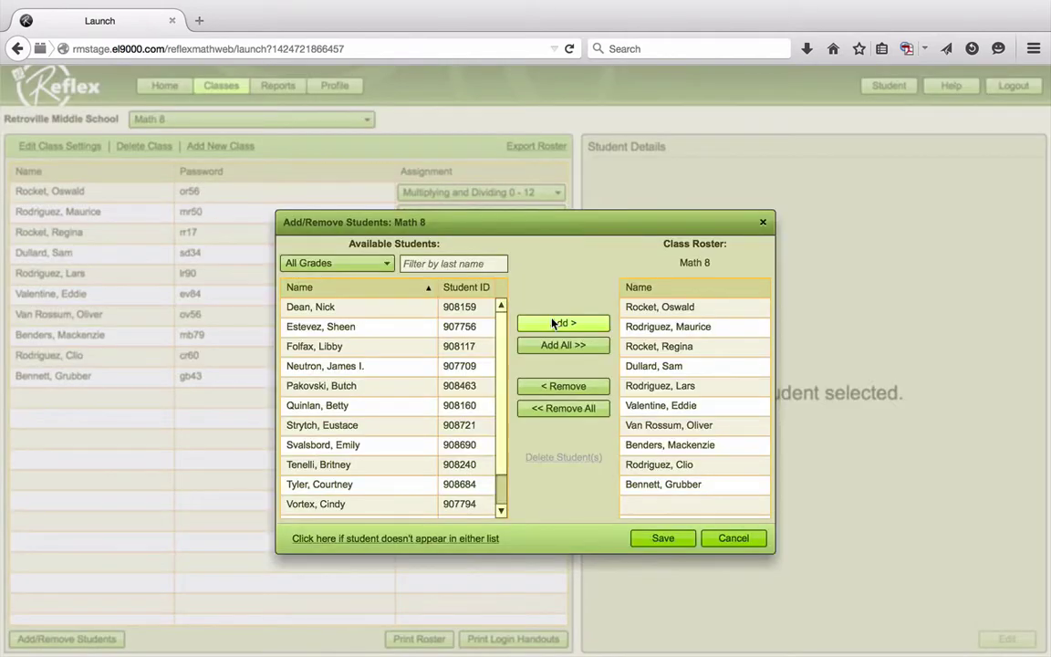
pyautogui.click(656, 540)
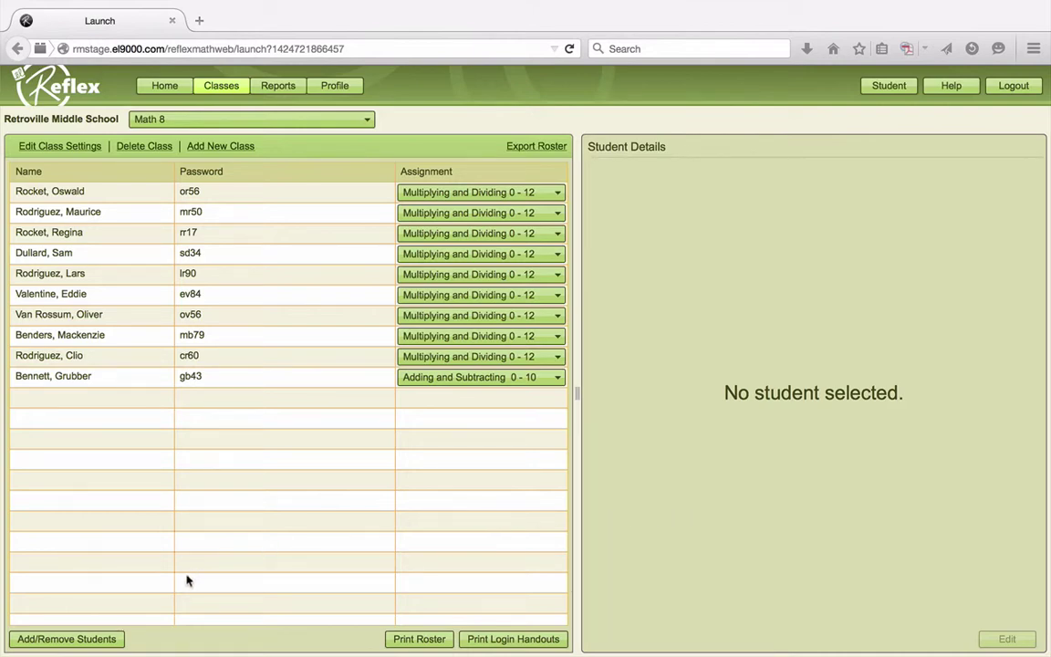
# Create an individual student in Math 8, entering the first name, last name and student ID, with Grade 6 and English
pyautogui.click(99, 644)
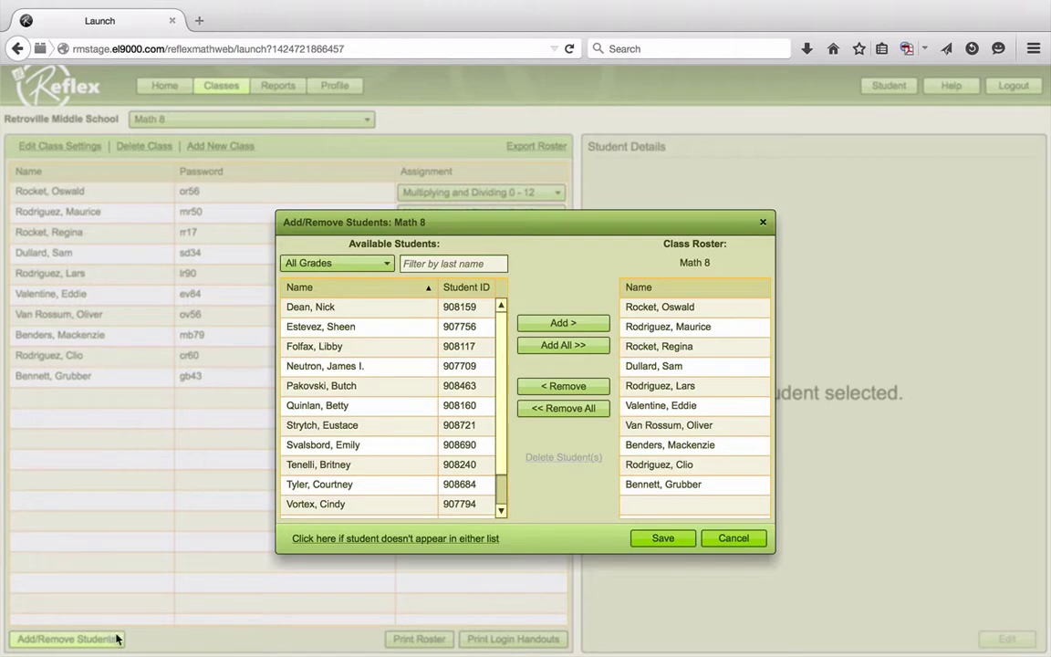
pyautogui.click(364, 539)
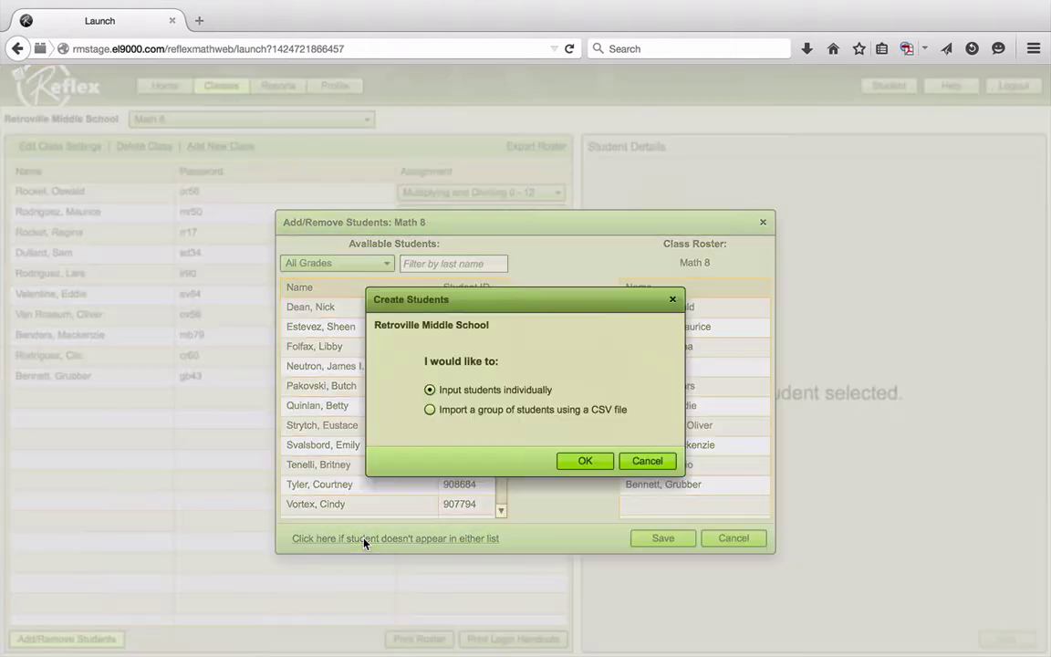
pyautogui.click(581, 463)
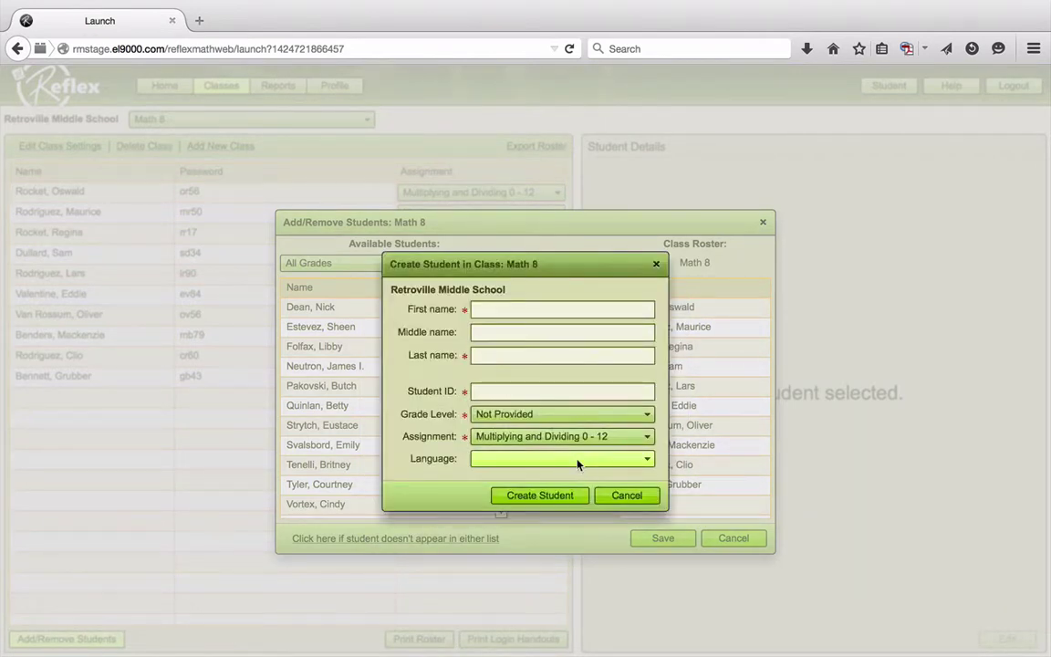
pyautogui.click(499, 310)
pyautogui.write('B')
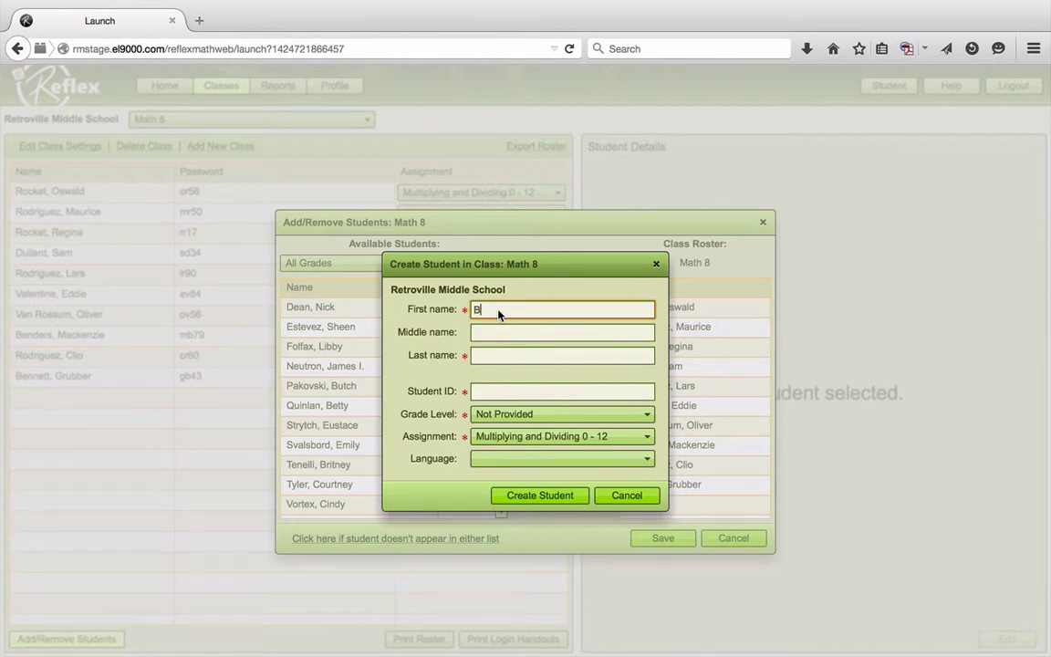
pyautogui.write('rick')
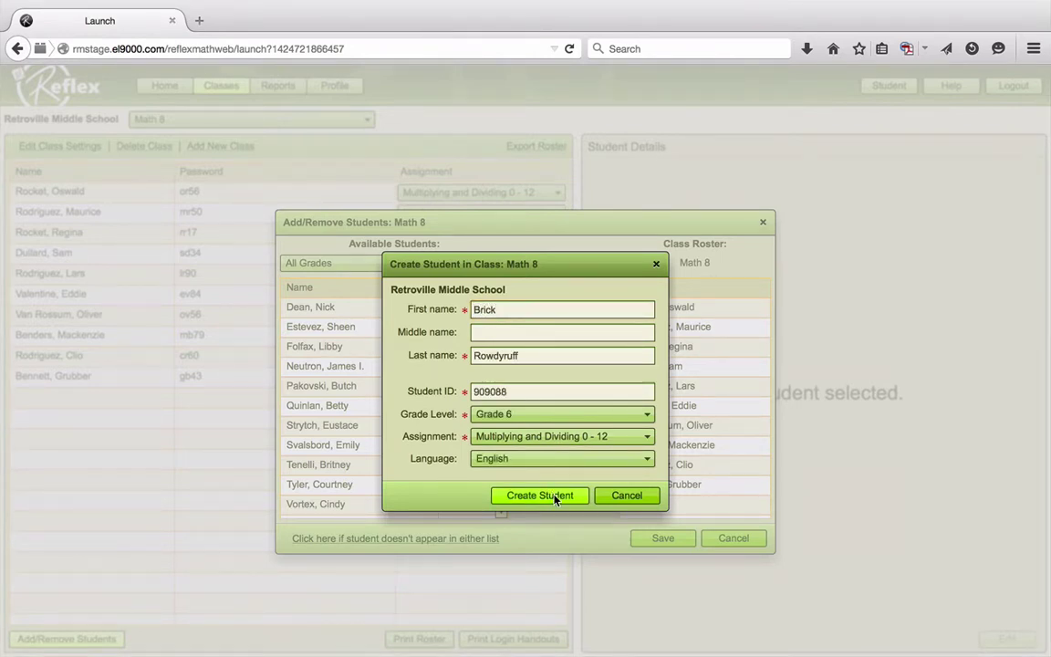
pyautogui.click(555, 498)
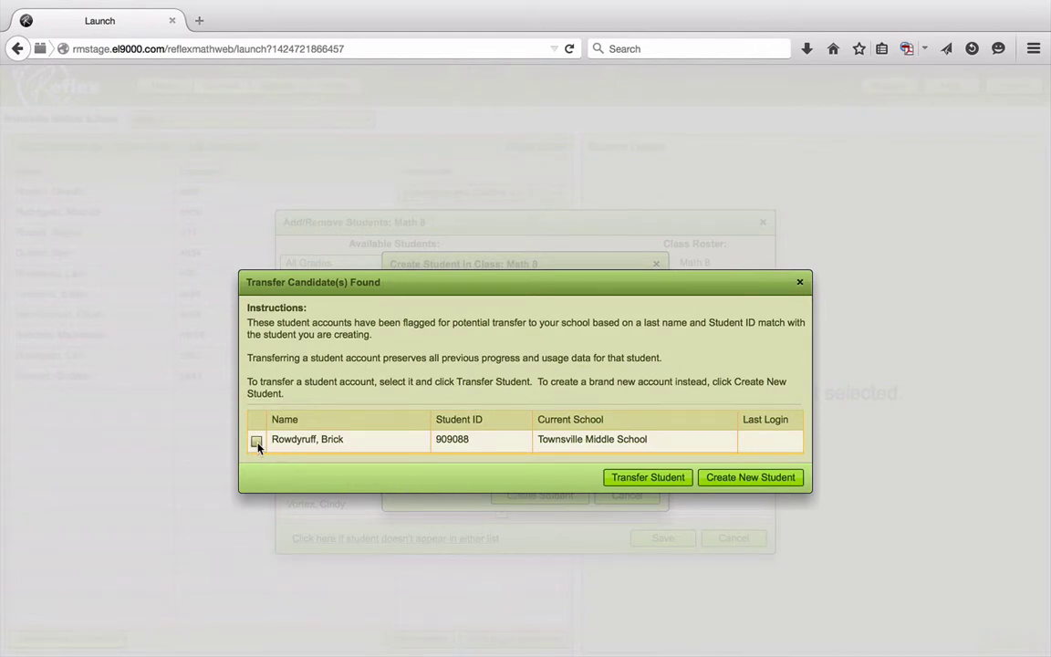
# Transfer the matching student account from Townsville Middle School into the class and save the Math 8 roster
pyautogui.click(636, 478)
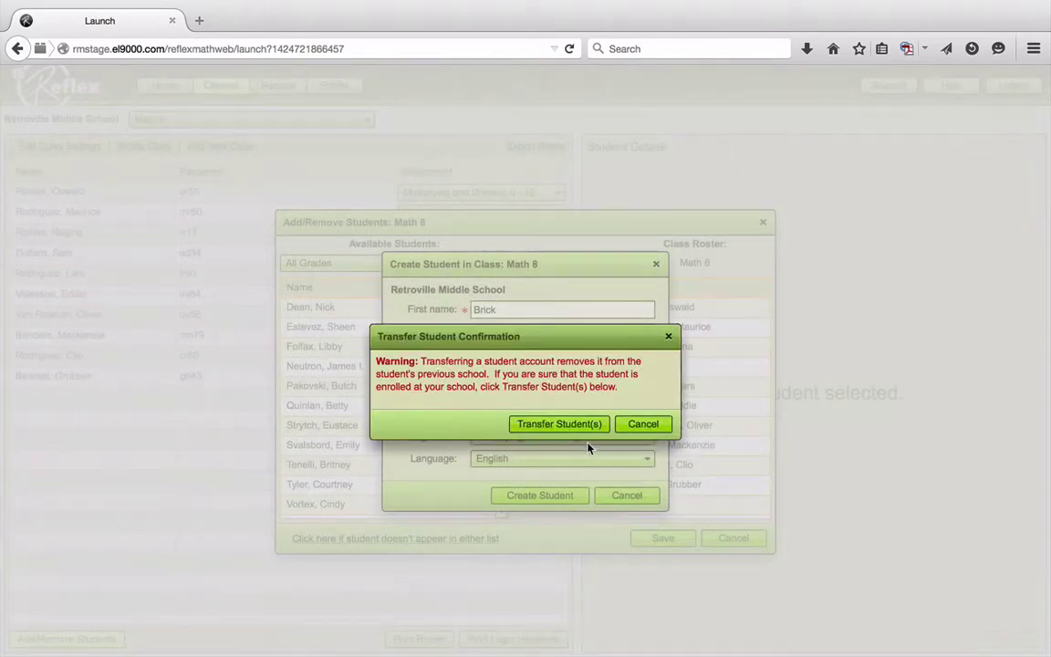
pyautogui.click(581, 426)
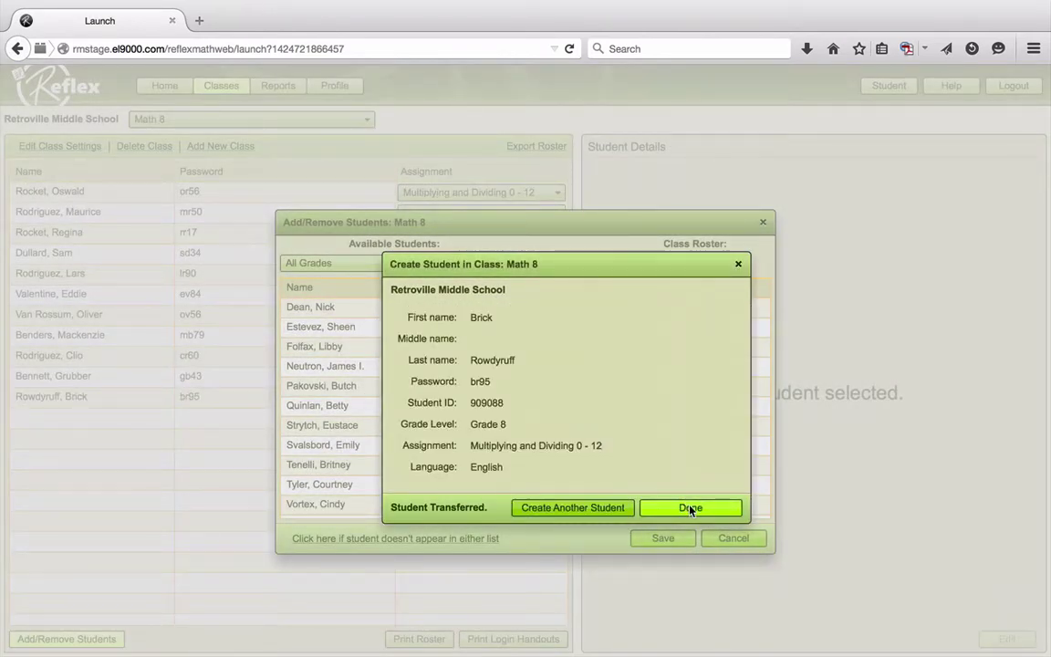
pyautogui.click(690, 509)
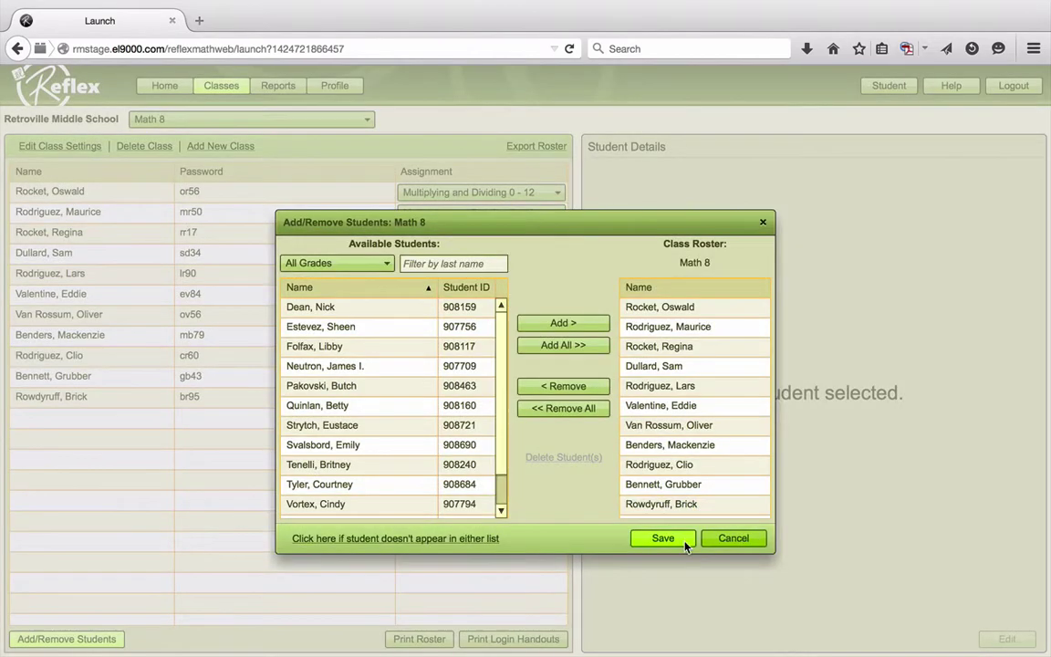
pyautogui.click(684, 544)
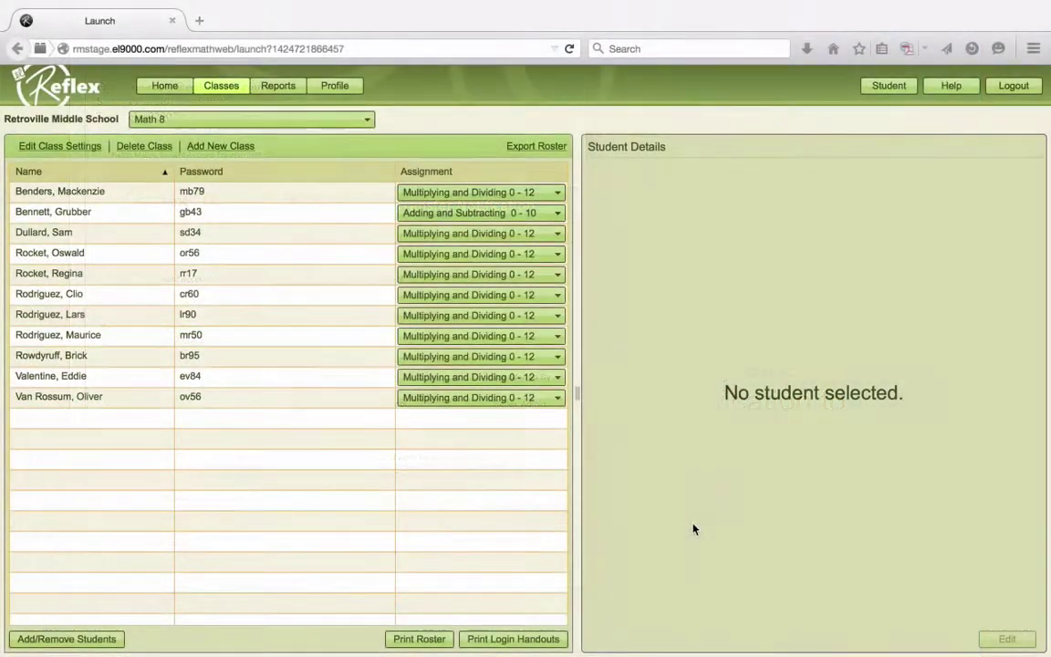
# Open the Reflex Teacher Guide from the dashboard and view its first page
pyautogui.click(165, 86)
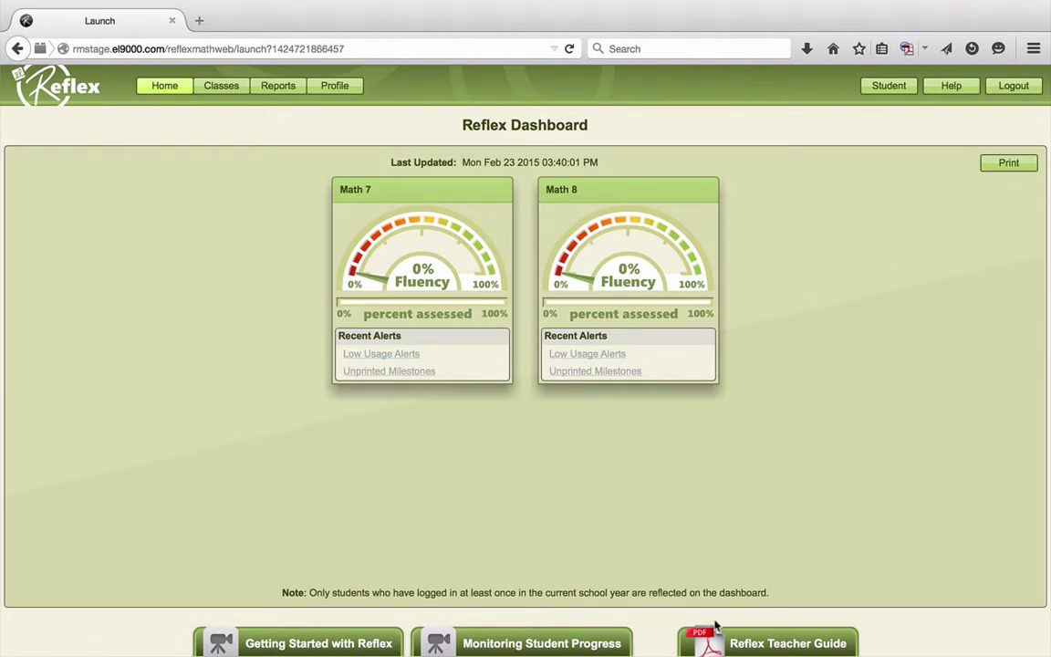
pyautogui.click(730, 643)
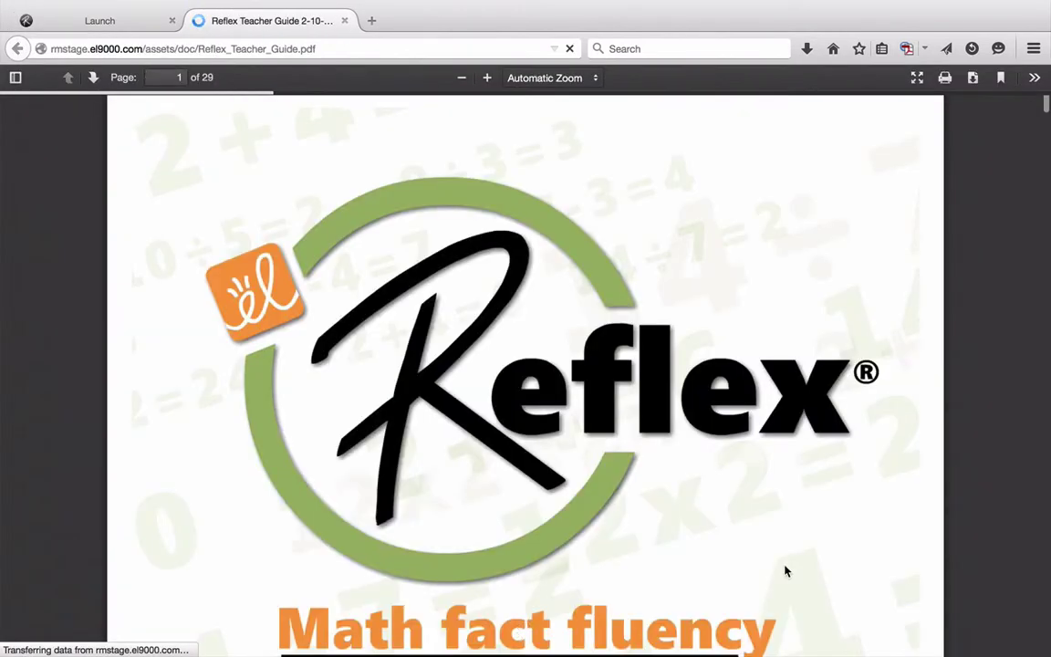
pyautogui.scroll(-2, 785, 570)
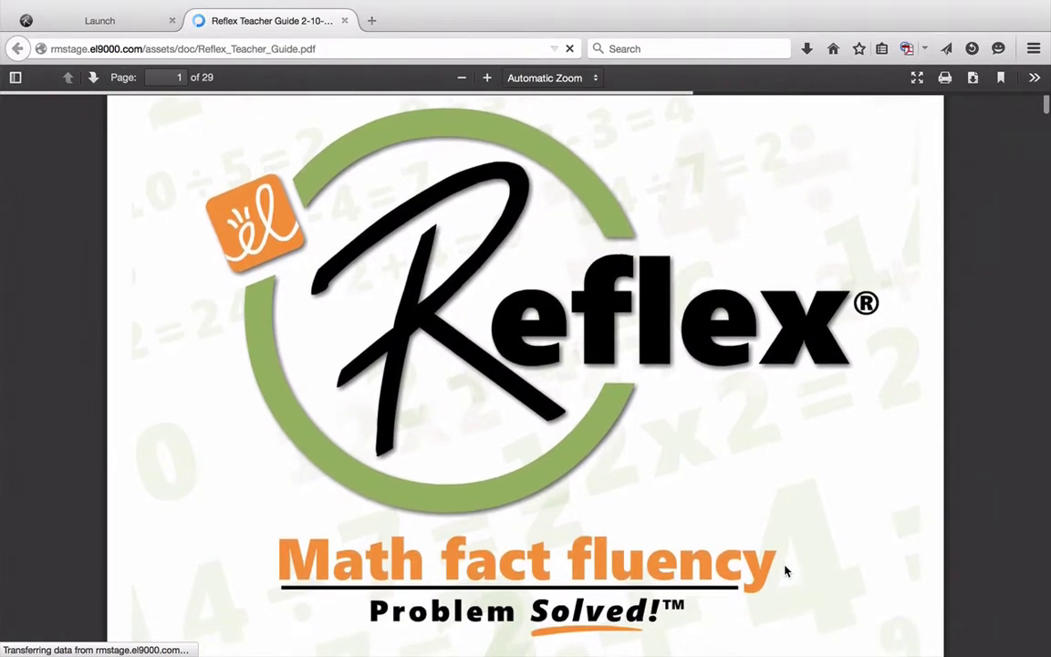